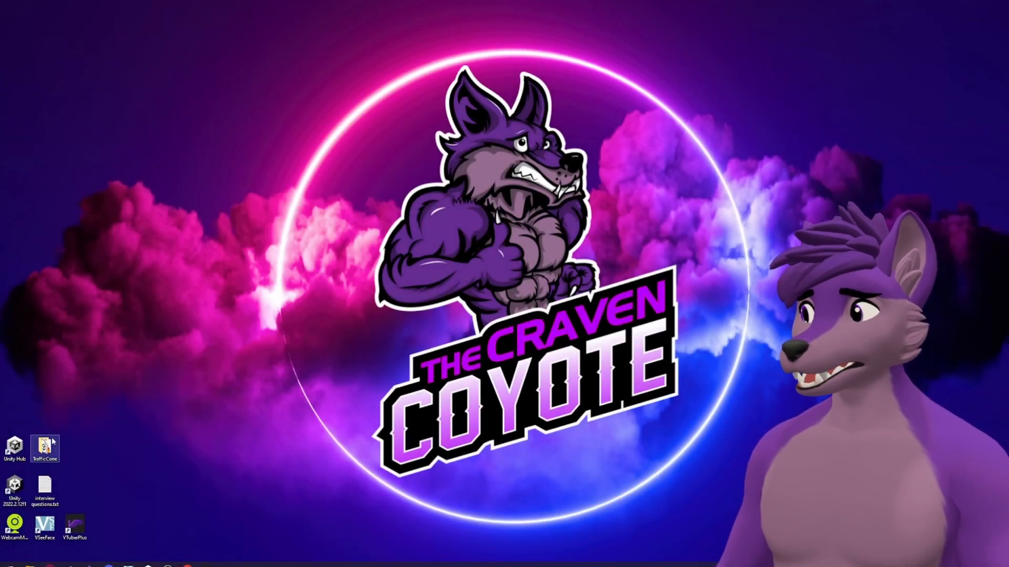
- Open the TrafficCone folder from the desktop and move its window out of the way
double_click(51, 442)
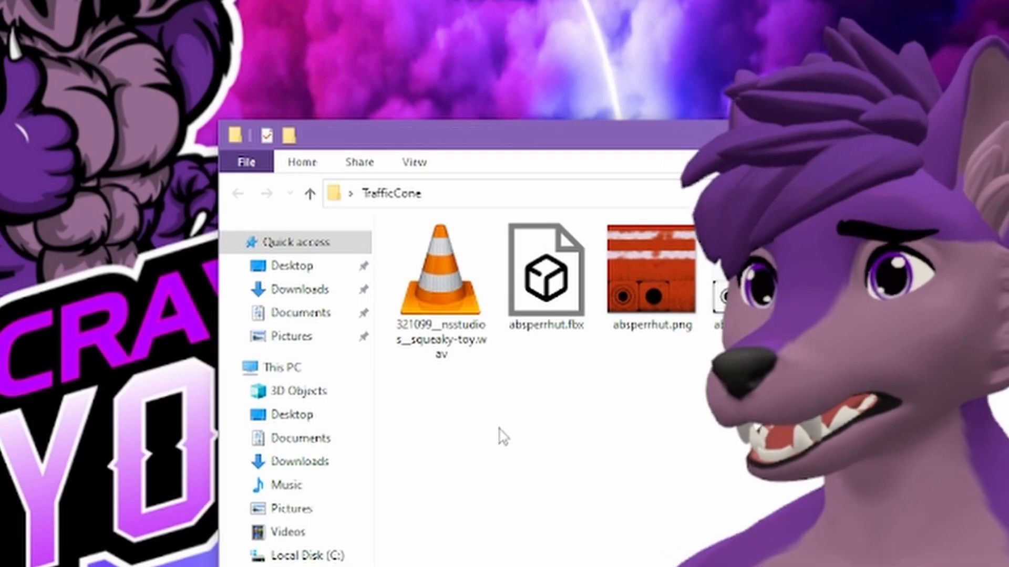
drag(421, 423, 756, 268)
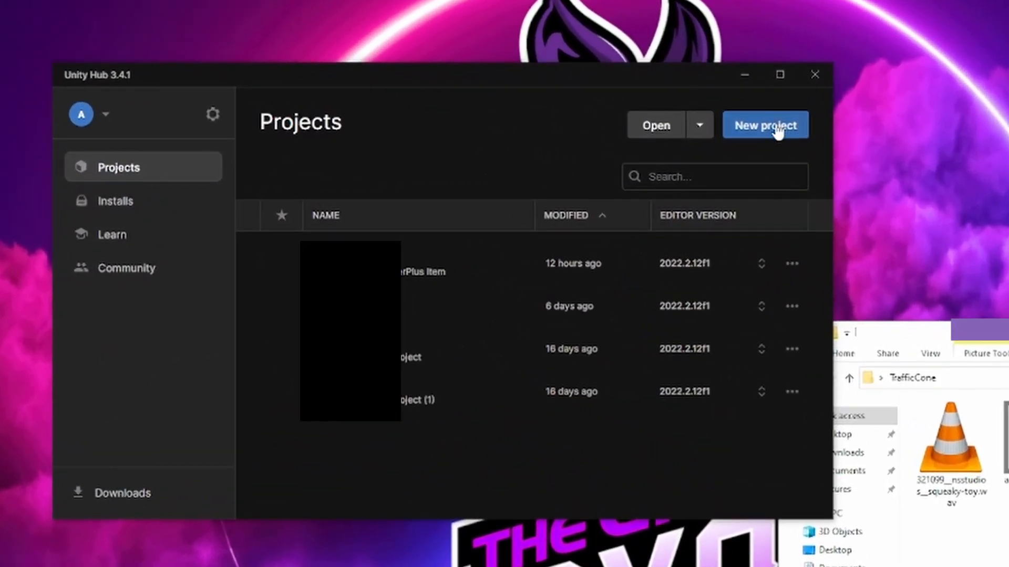
- Create a new project in Unity Hub from the 3D core template with editor version 2022.2.12f1
click(778, 129)
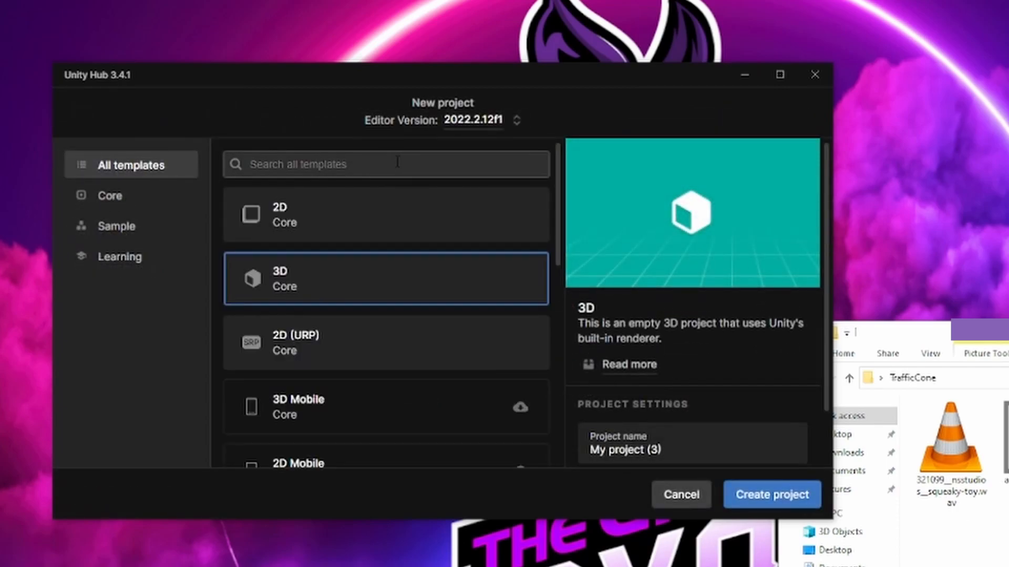
click(397, 162)
text(V)
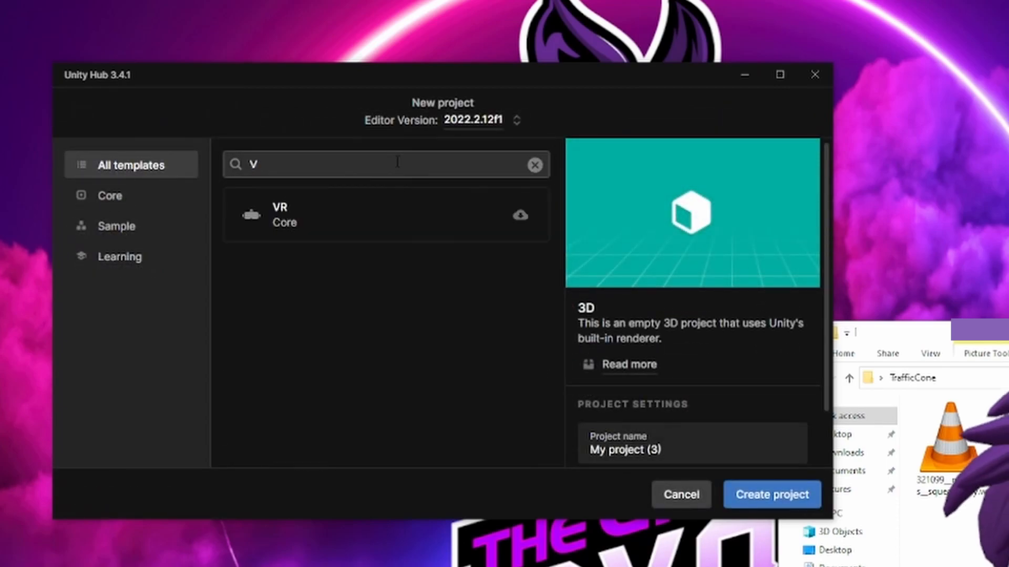
text(TBP)
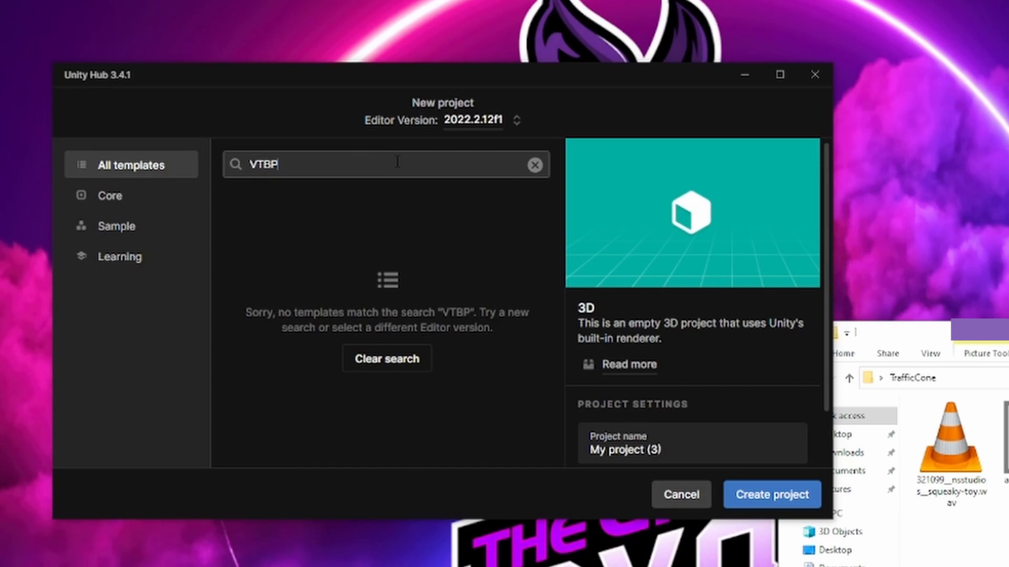
click(761, 496)
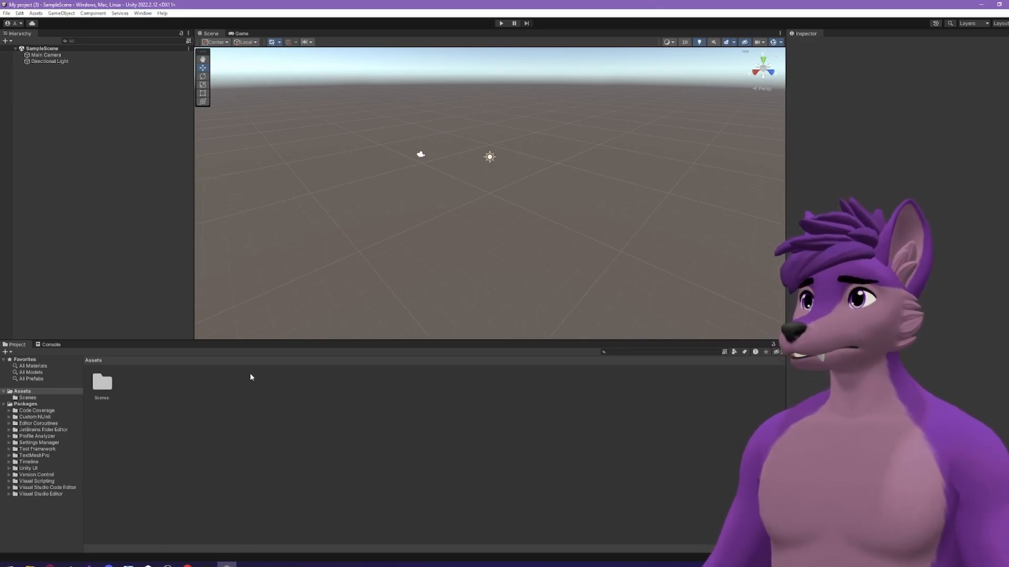
- Import all contents of VTuber Plus SDK v1_6.unitypackage from the VTuber Plus_Extras folder into the Unity project and view the added VTuber Plus commands
click(30, 564)
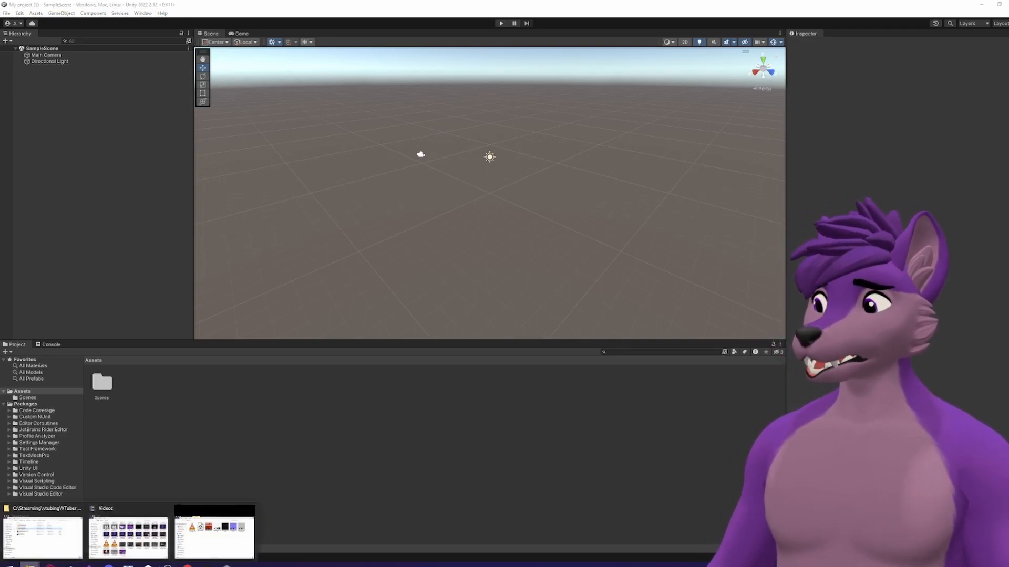
click(43, 536)
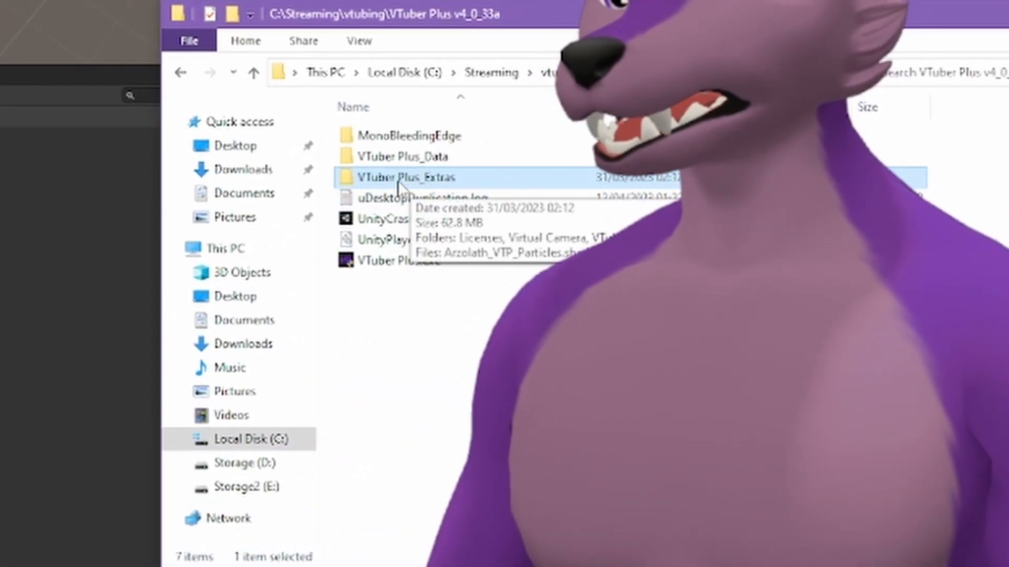
double_click(440, 177)
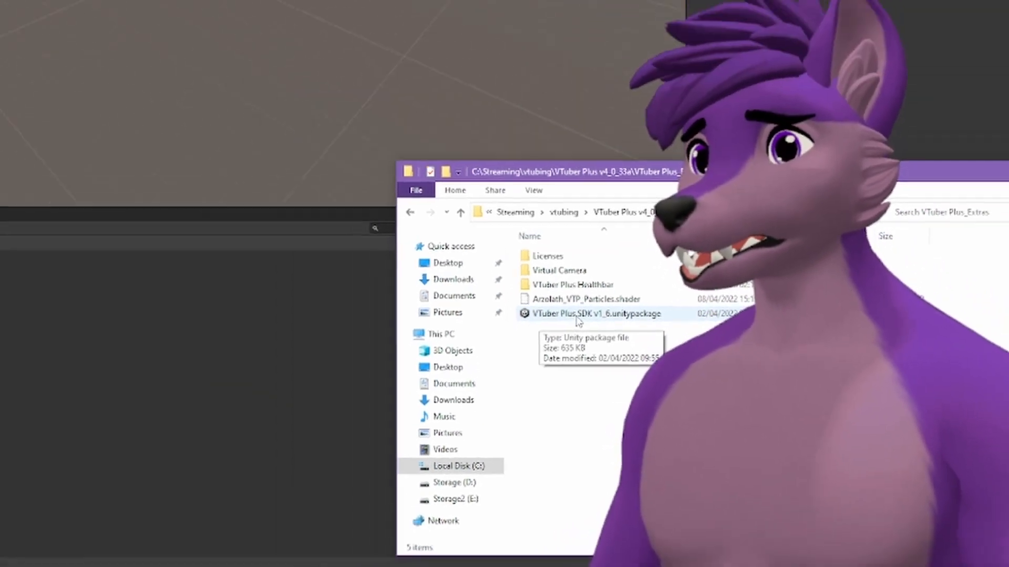
click(417, 227)
drag(721, 406, 308, 428)
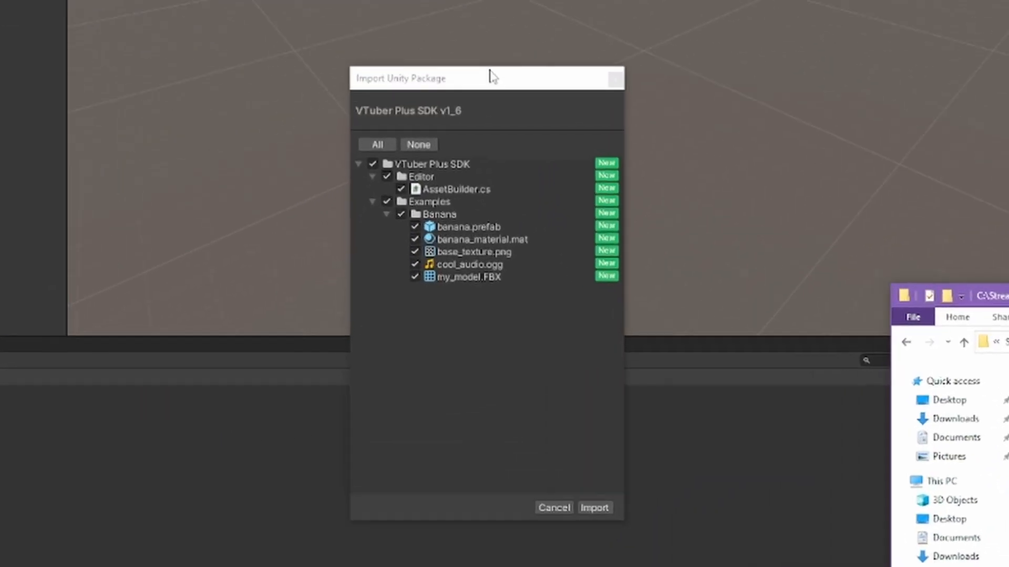
click(490, 80)
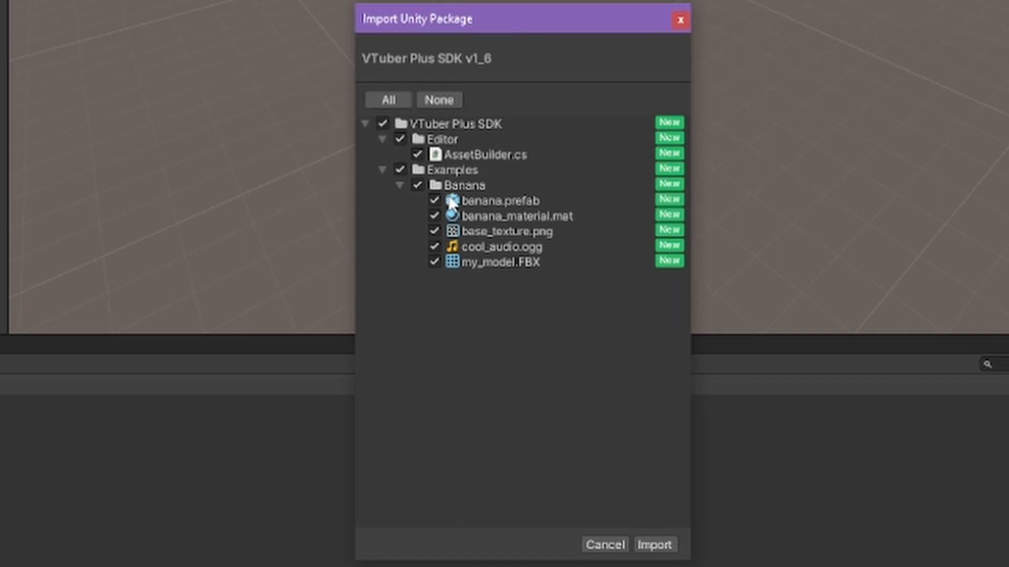
click(665, 544)
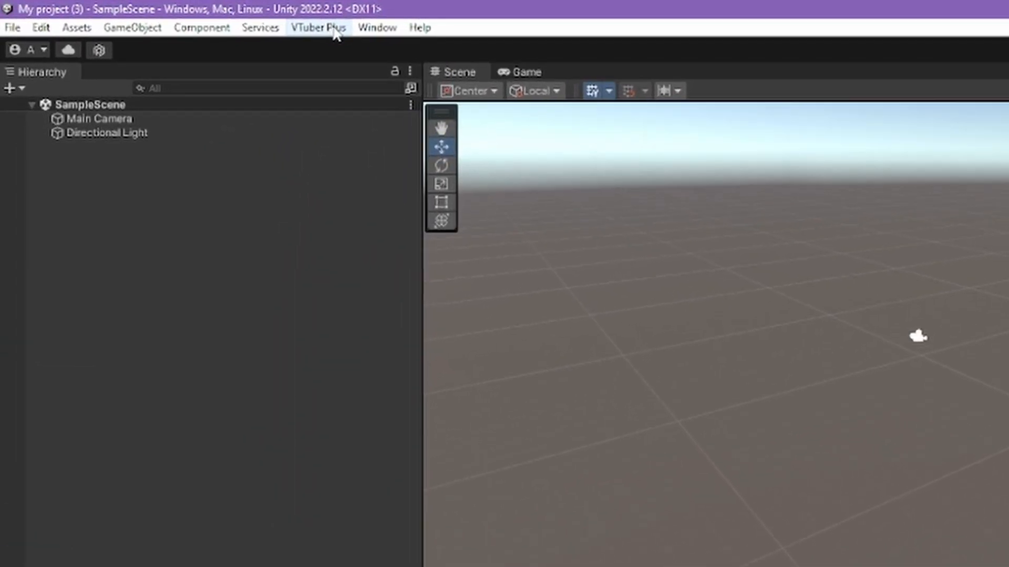
click(333, 27)
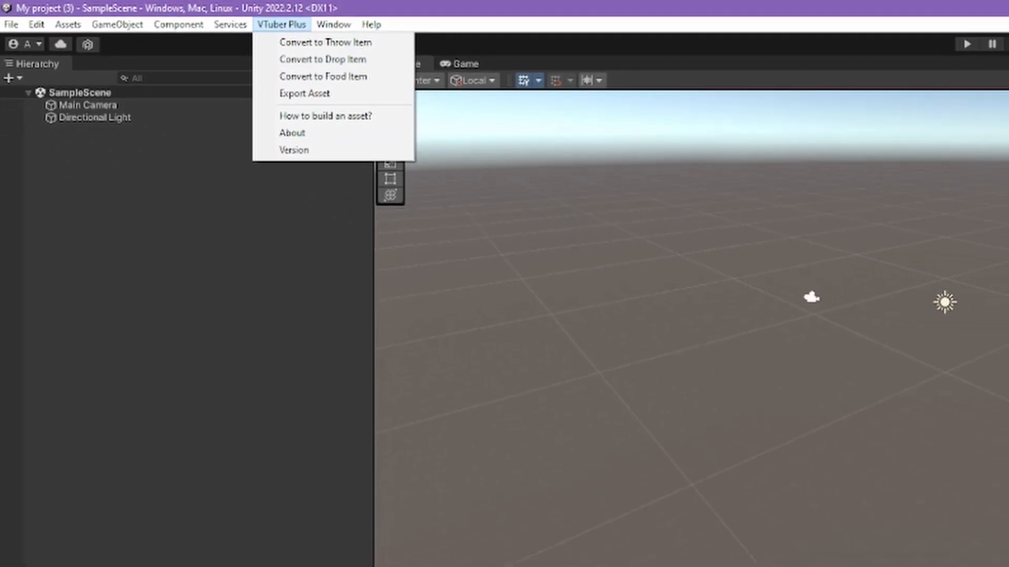
- Bring all files from the TrafficCone folder into the project's Assets folder
click(30, 565)
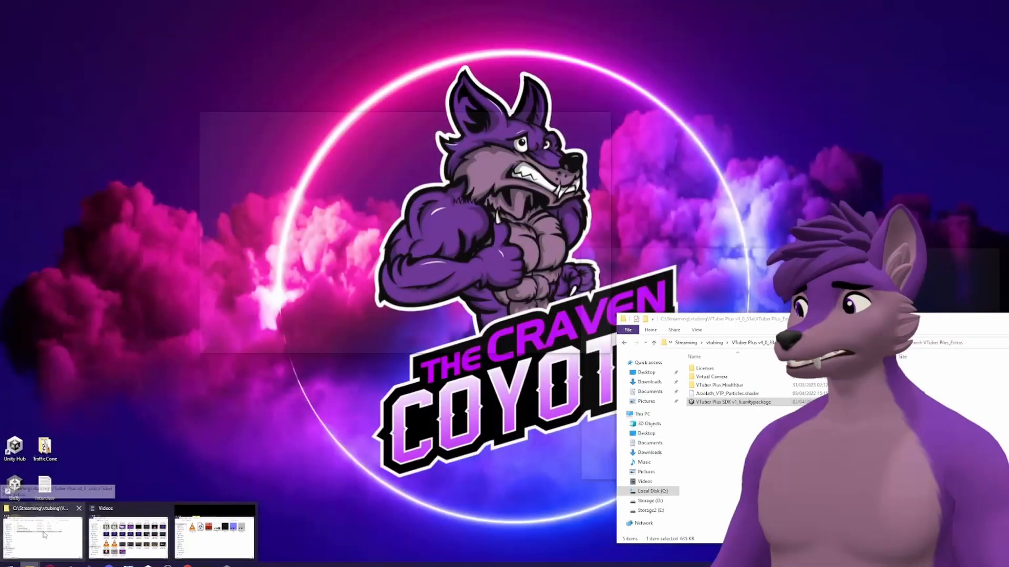
click(185, 538)
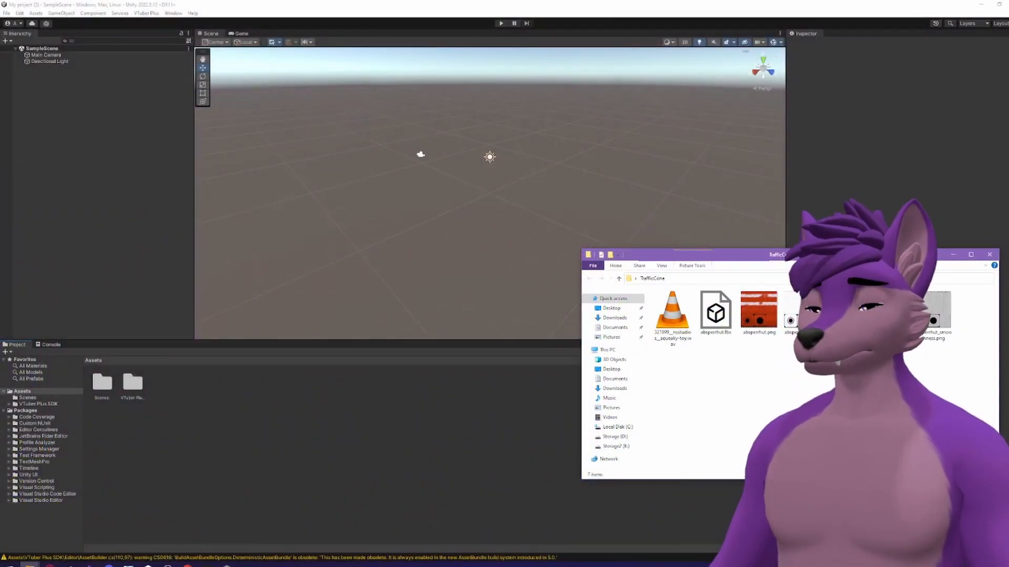
drag(972, 375, 307, 431)
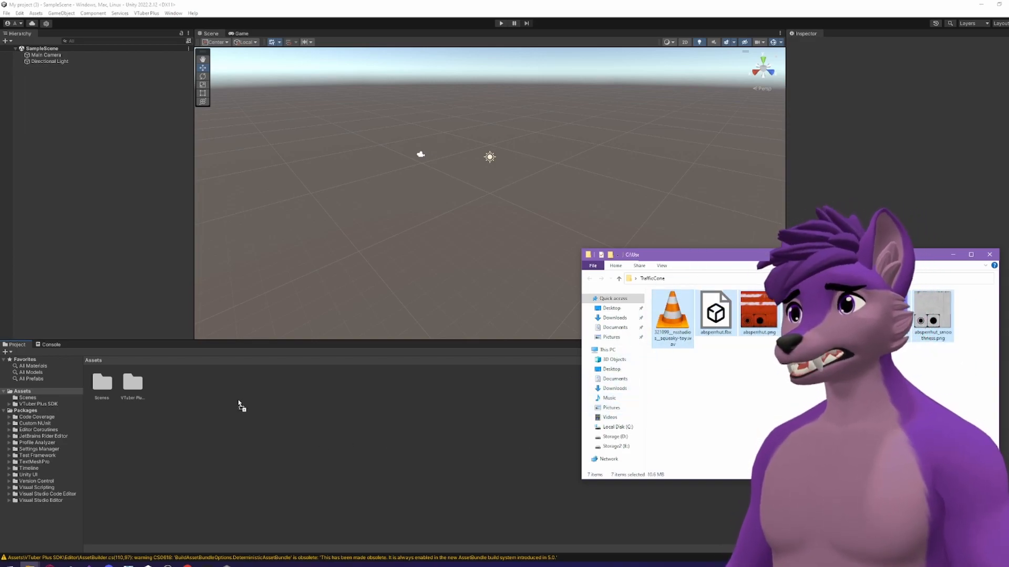
drag(240, 406, 239, 403)
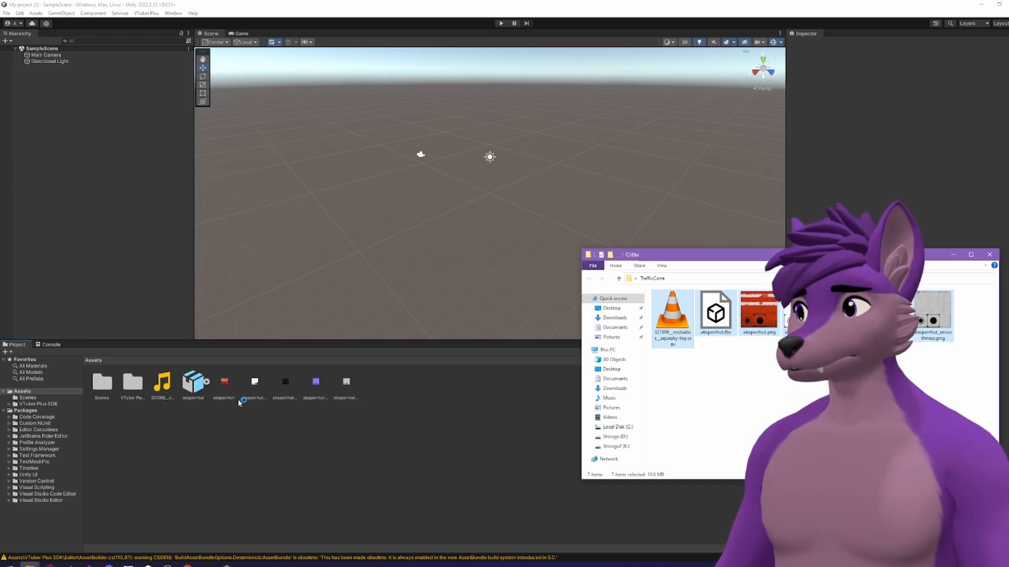
click(455, 453)
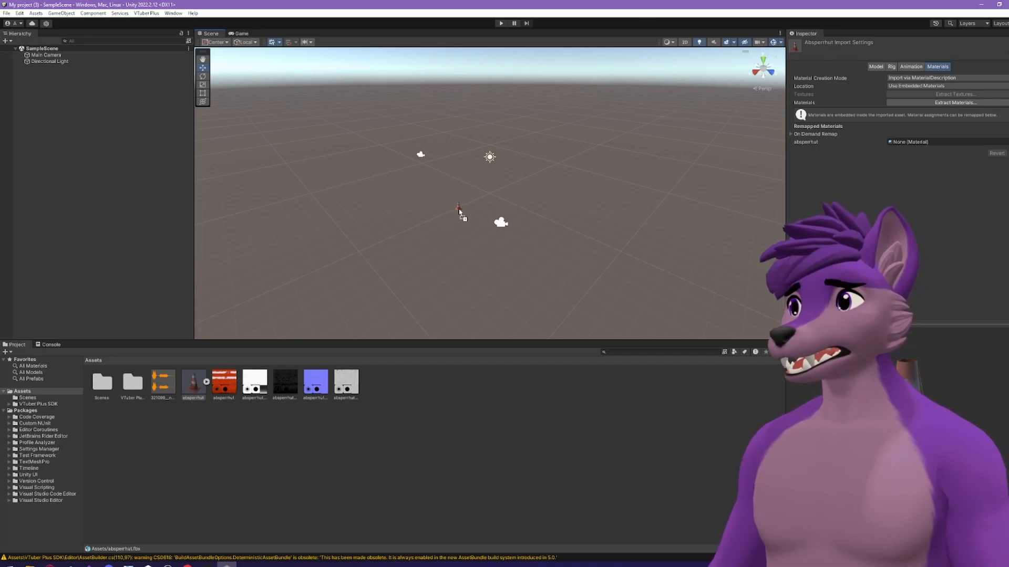
- Place the absperrhut cone model in the scene and delete the Camera object nested under it
drag(460, 211, 458, 210)
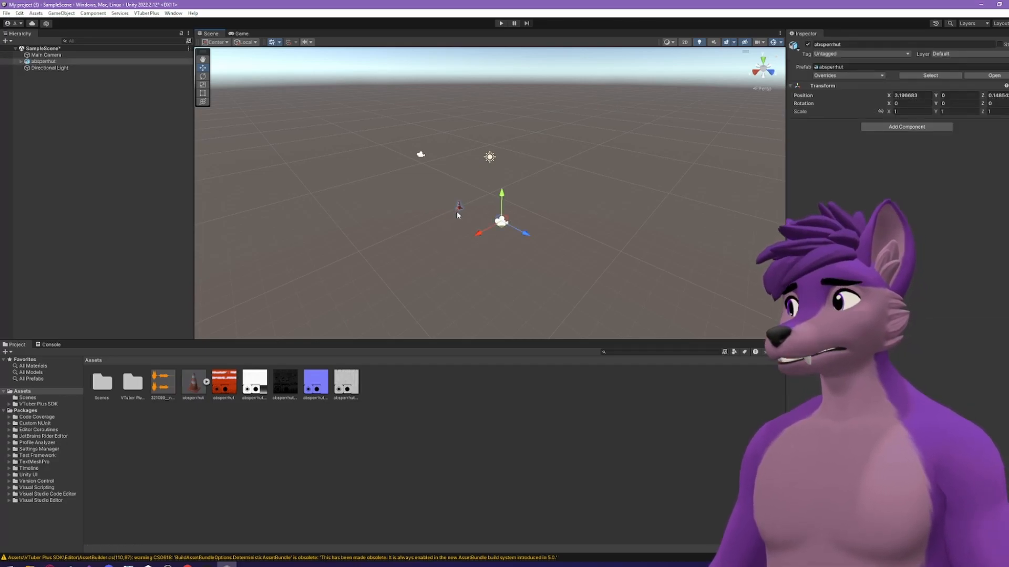
click(21, 61)
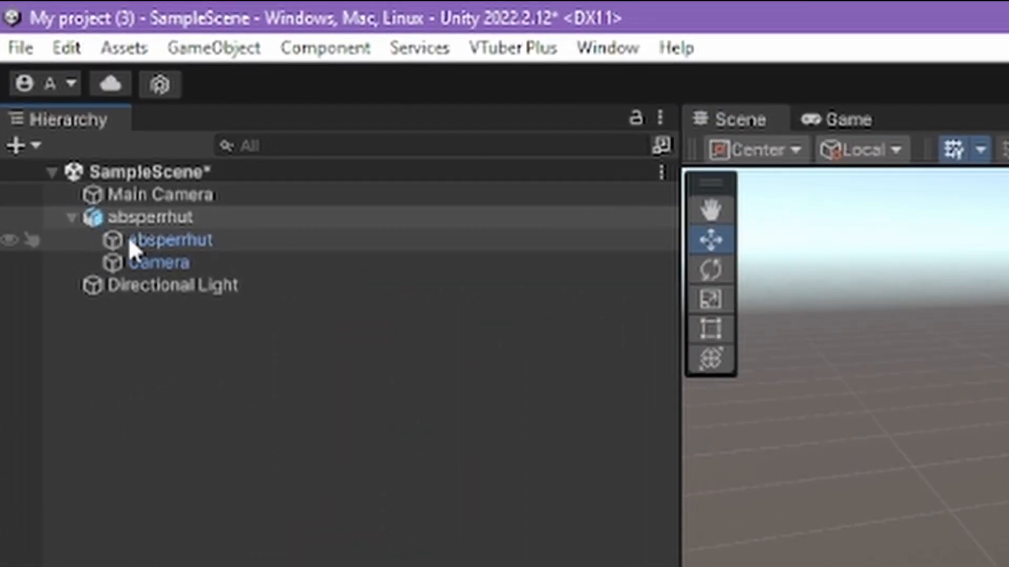
click(210, 262)
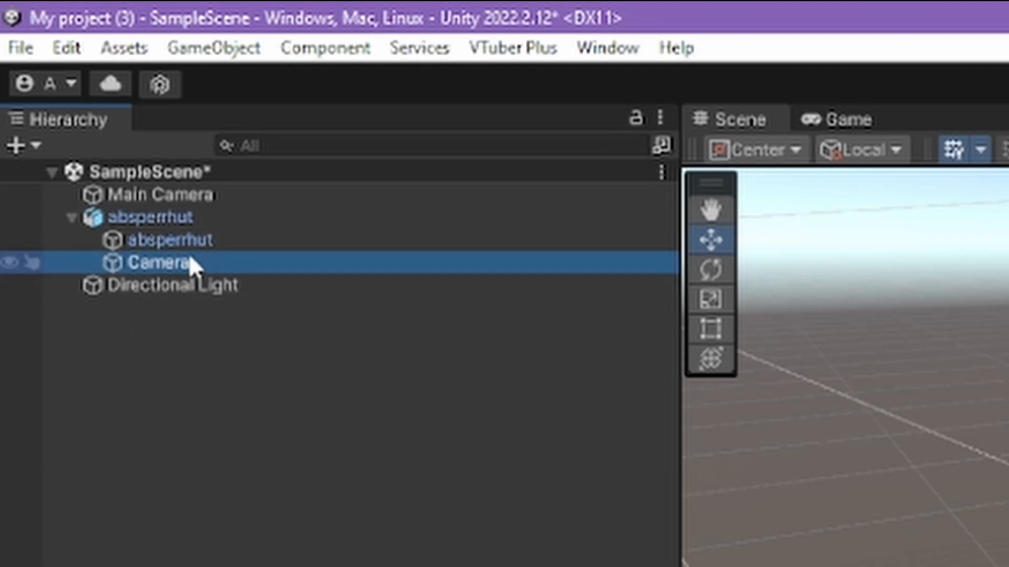
right_click(162, 266)
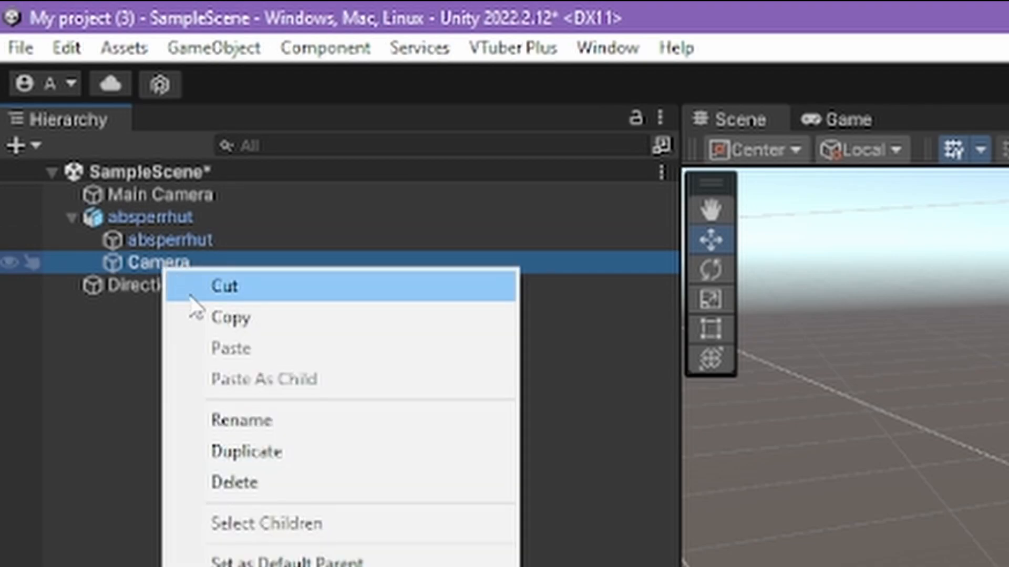
click(274, 488)
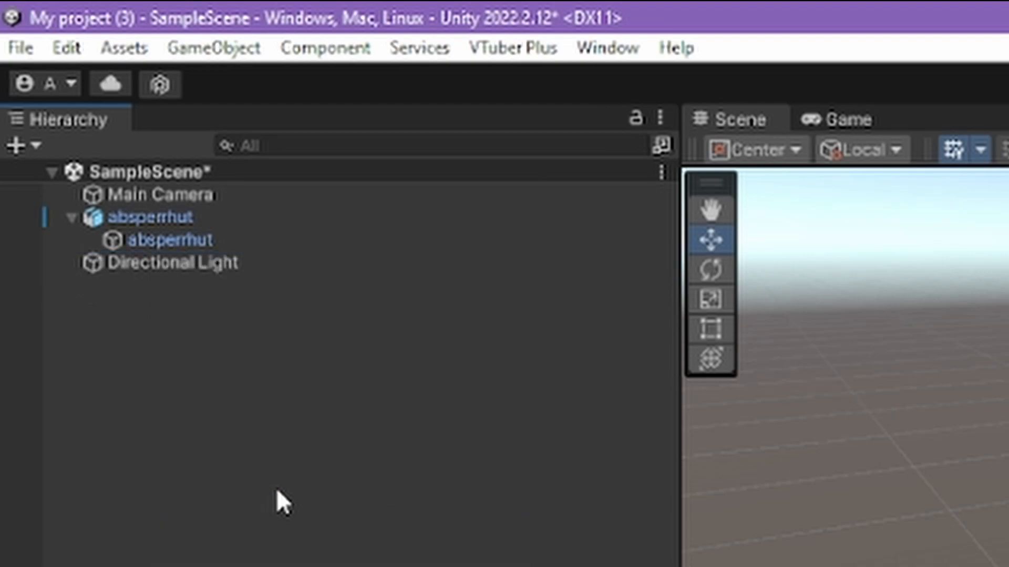
- Convert the parent absperrhut object to a VTuber Plus throw item
click(177, 219)
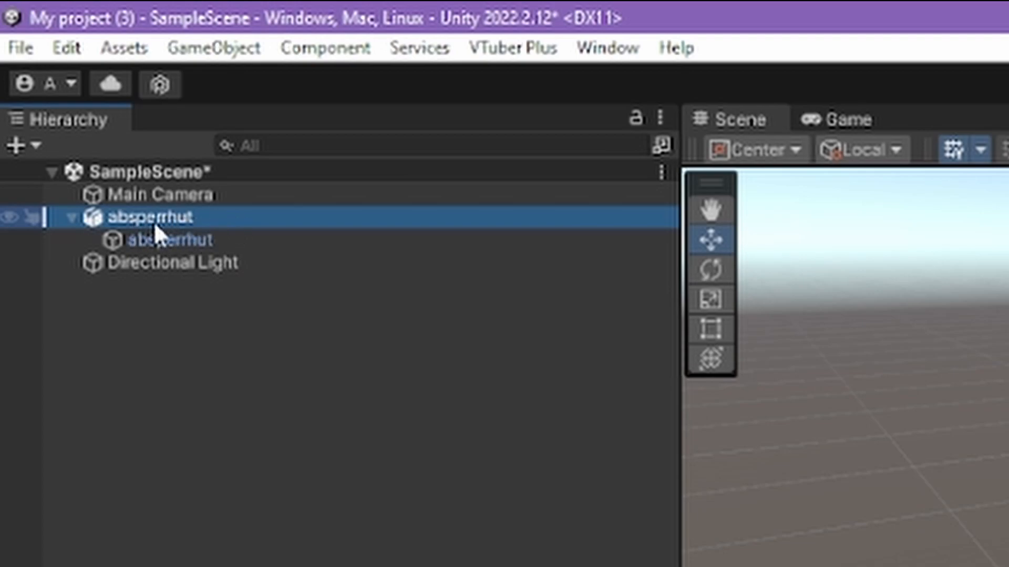
click(544, 50)
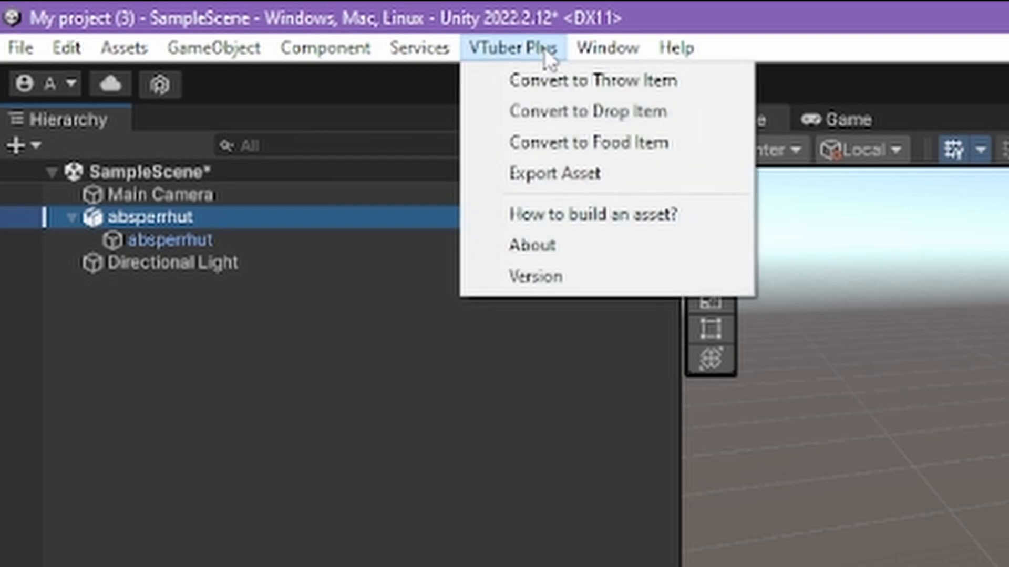
click(594, 84)
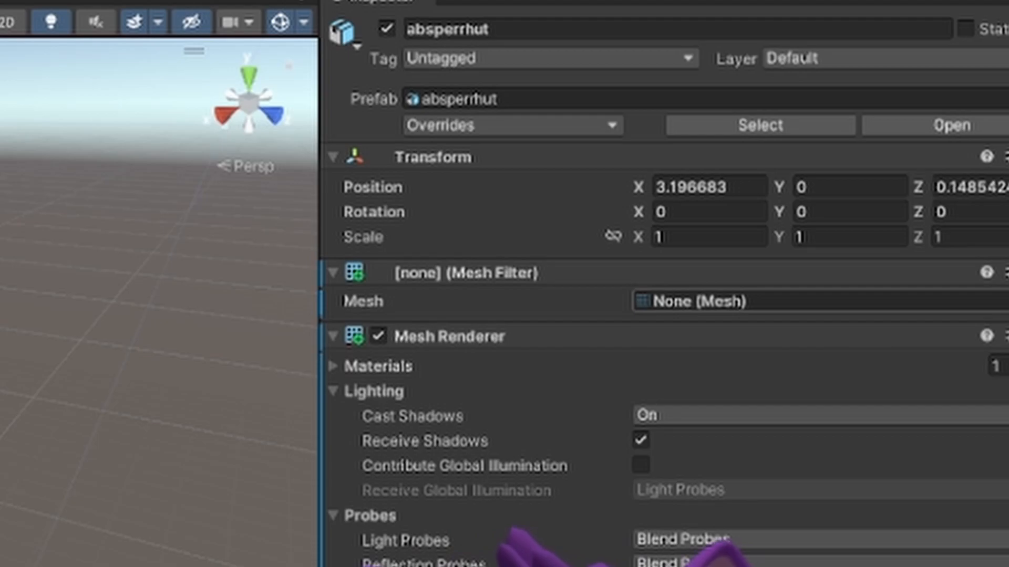
- Assign the absperrhut mesh to the Mesh Filter of the parent absperrhut object
click(1007, 302)
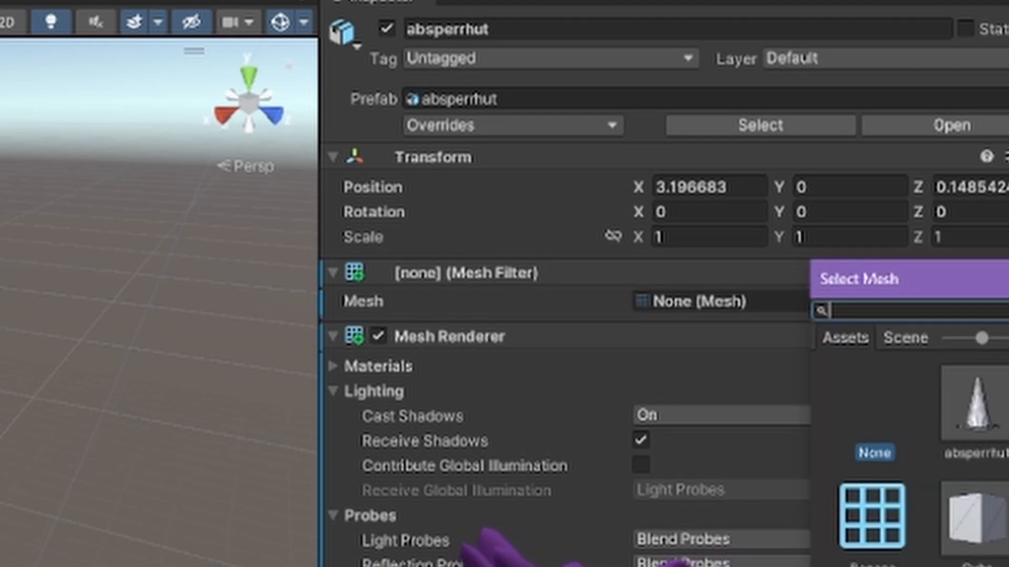
click(978, 408)
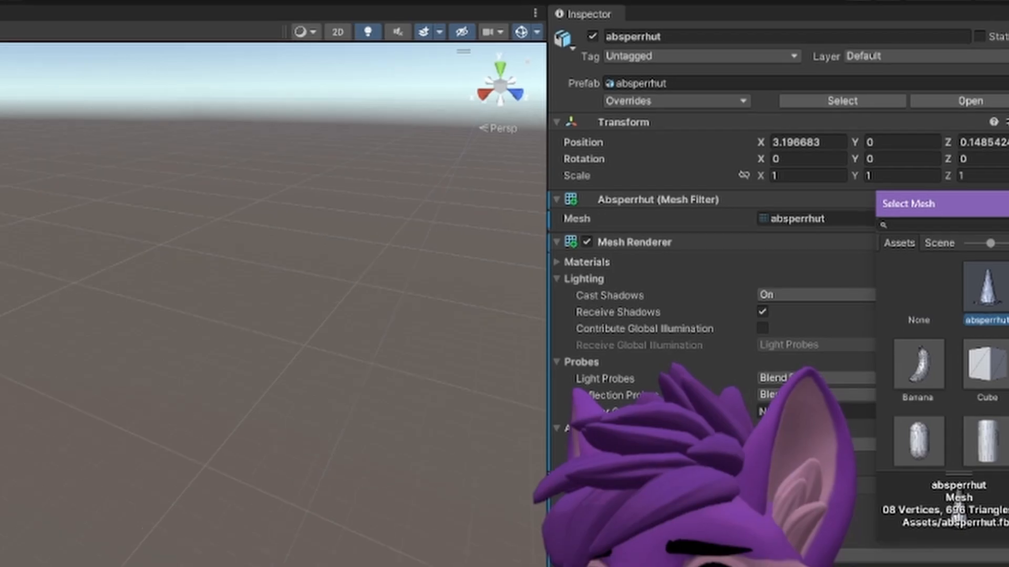
double_click(978, 408)
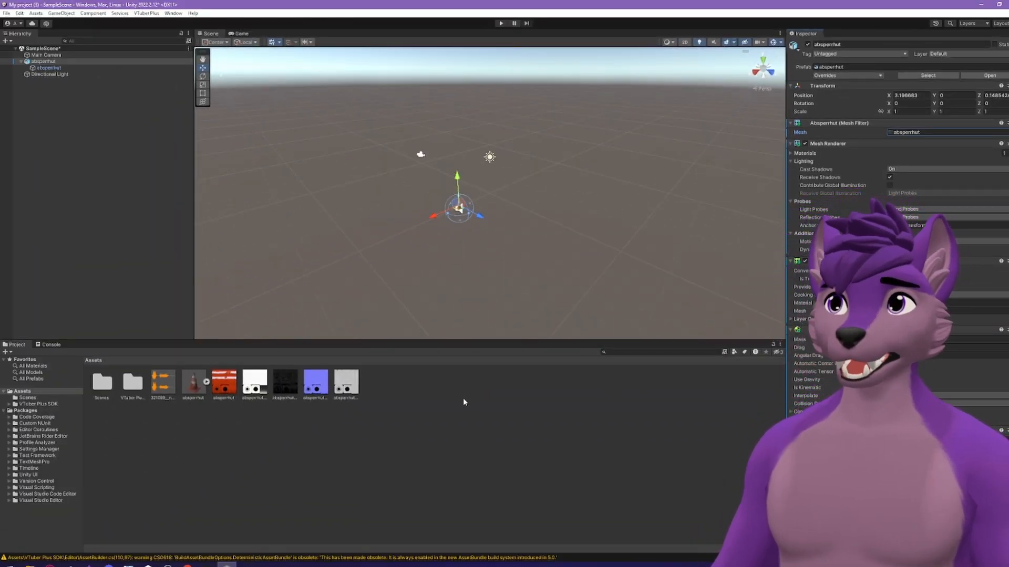
- Enable Preload Audio Data in the import settings of the 321099__nsstudios__squeaky-toy audio clip
click(166, 384)
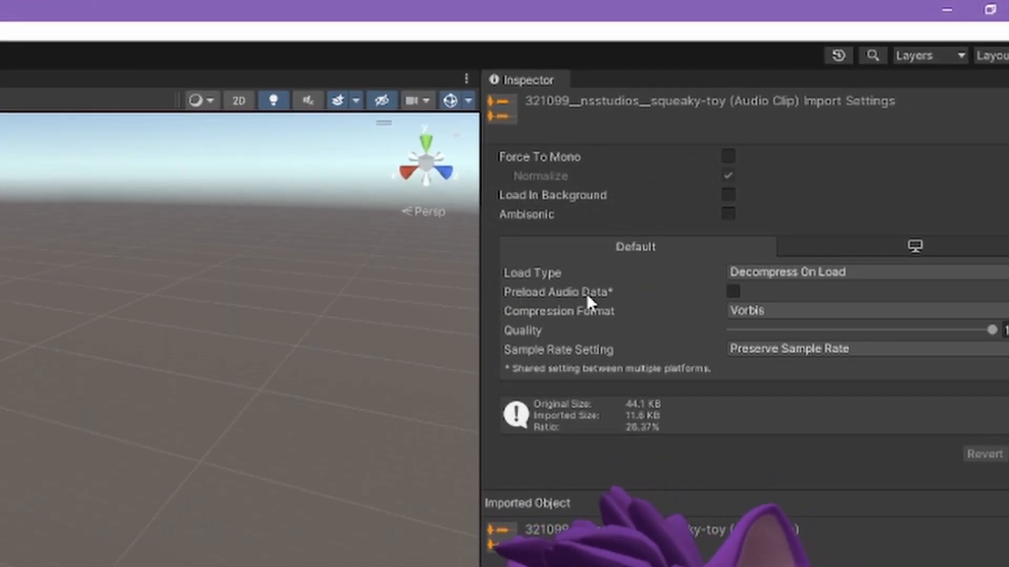
mouse_move(586, 292)
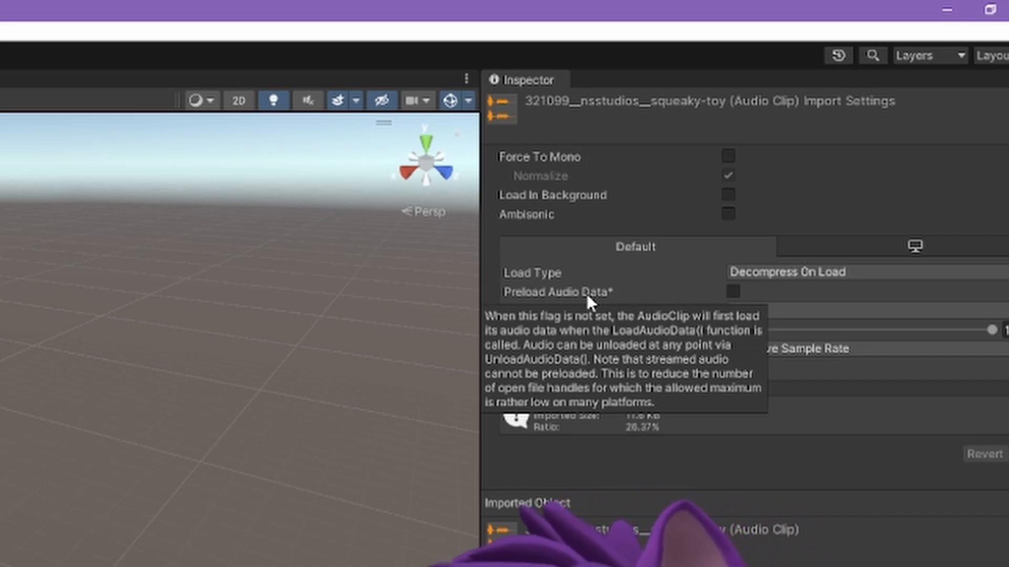
click(733, 291)
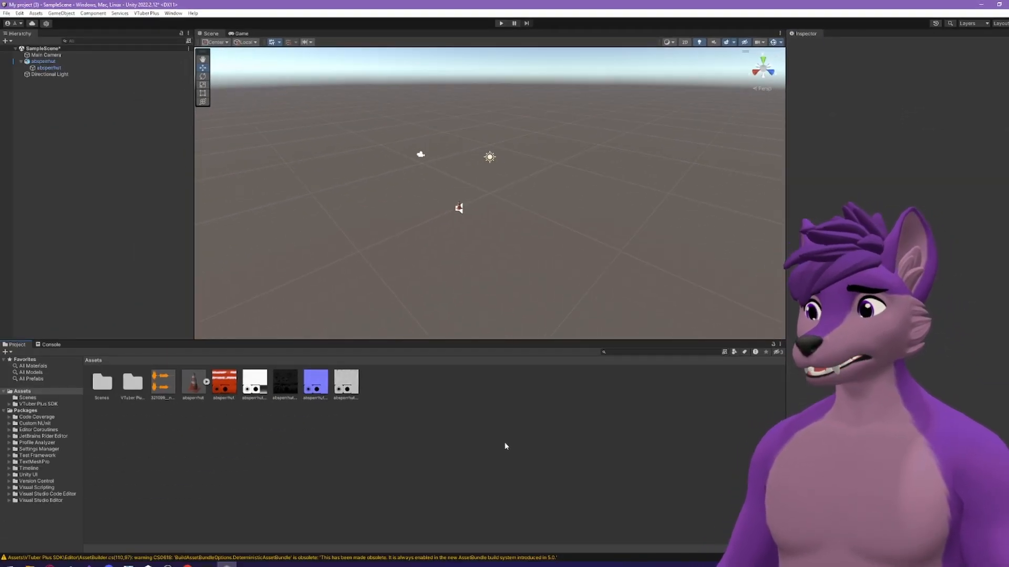
- Export the parent absperrhut object as absperrhut.vtpa to the VTuber Plus_Data > UserItem > ThrowItem folder, replacing the existing file
click(167, 380)
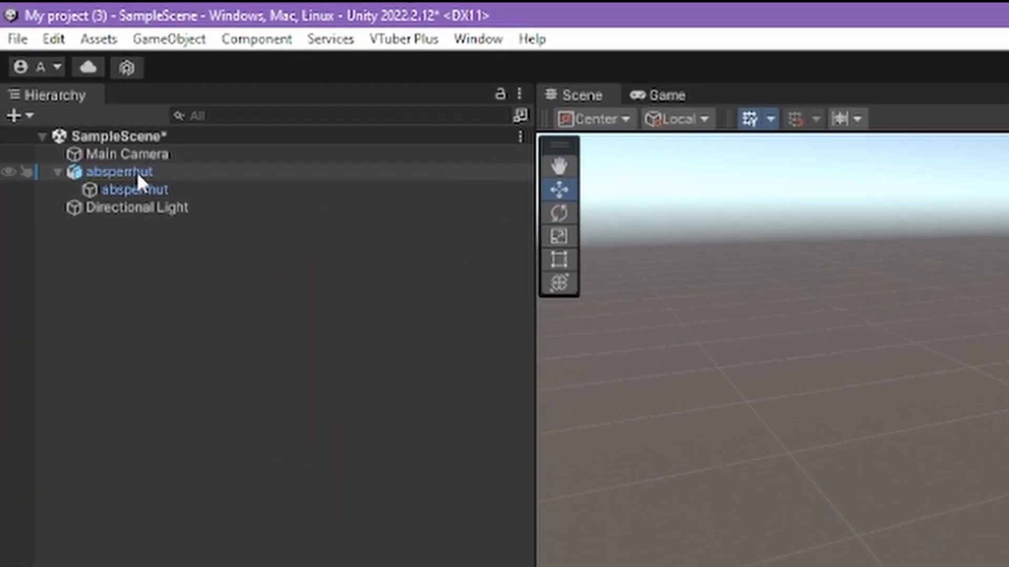
click(50, 62)
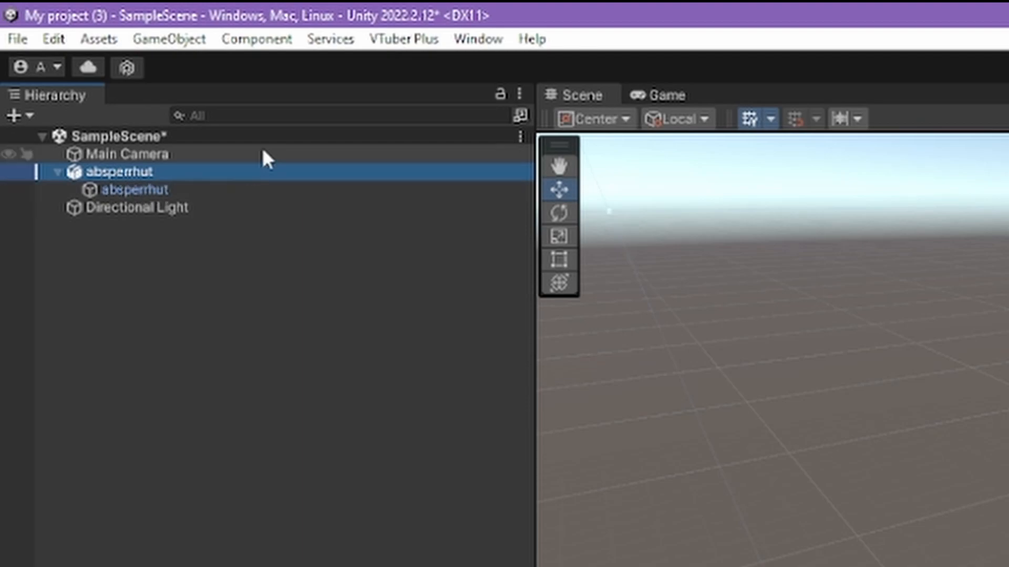
click(400, 43)
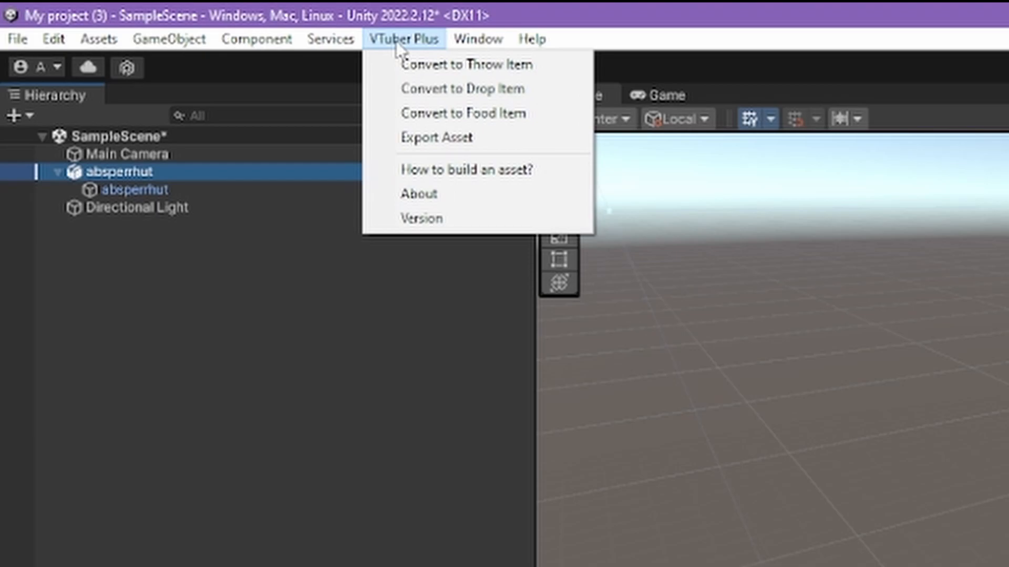
click(449, 145)
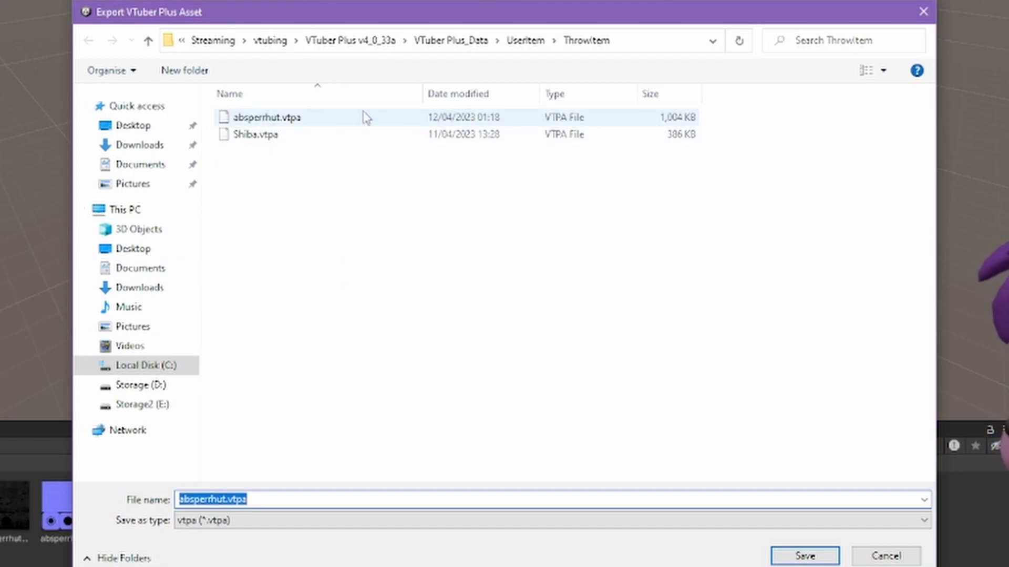
click(455, 42)
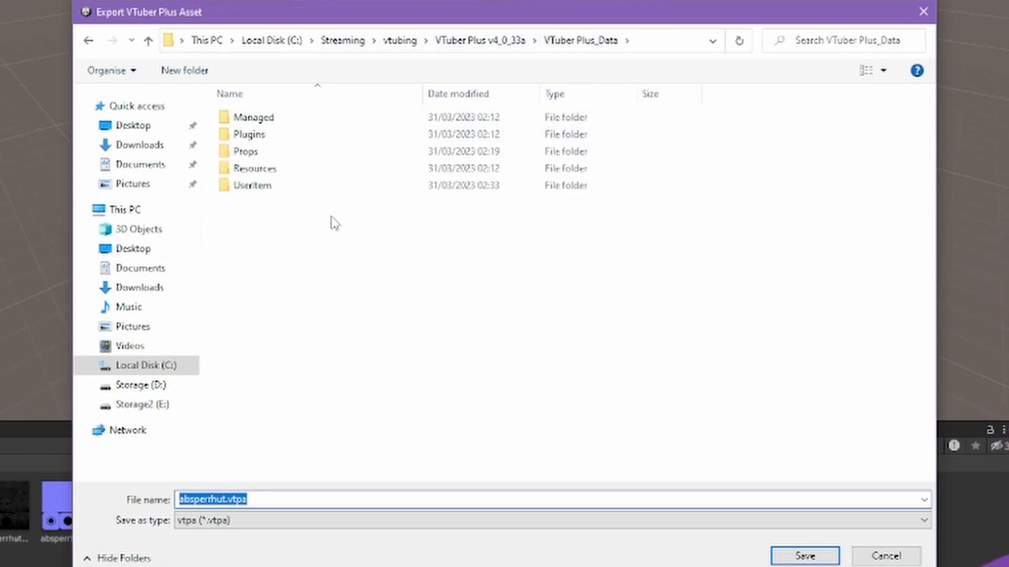
click(480, 42)
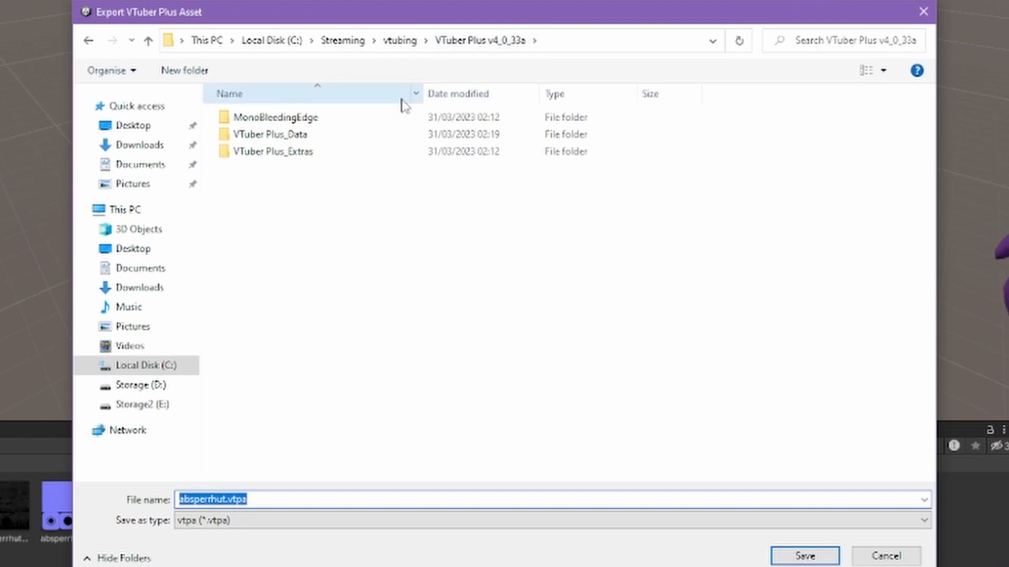
double_click(292, 137)
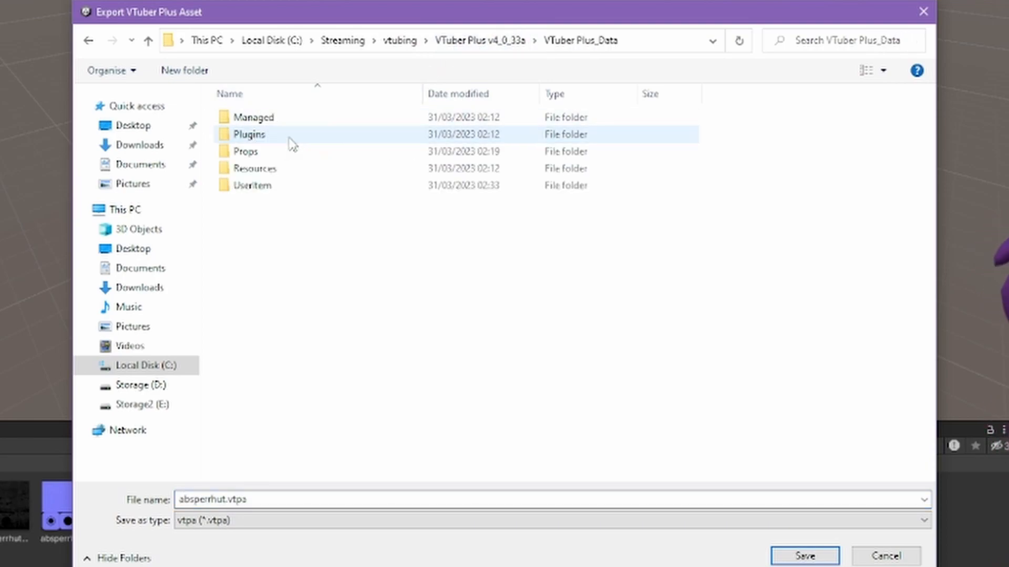
double_click(265, 189)
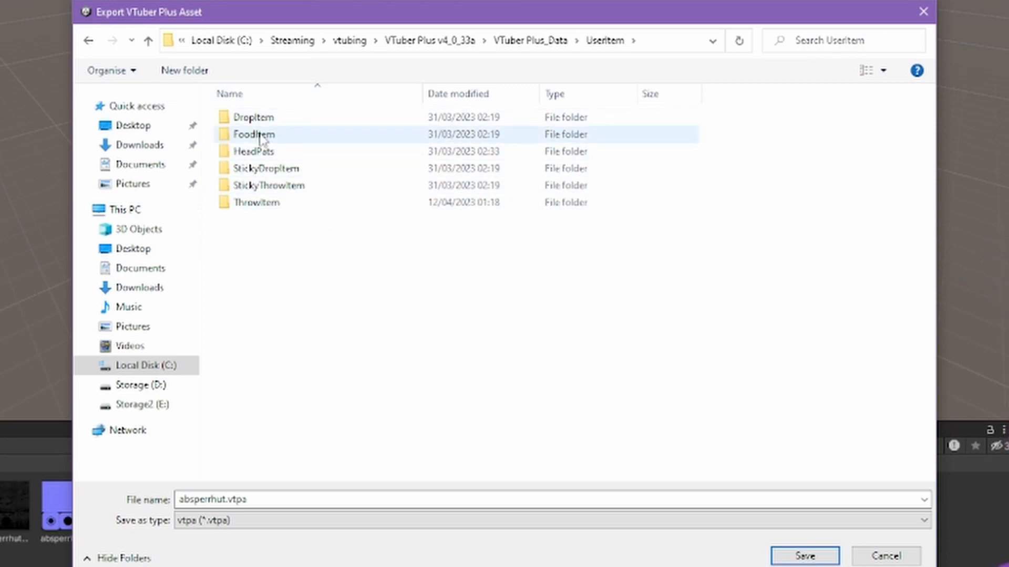
double_click(256, 205)
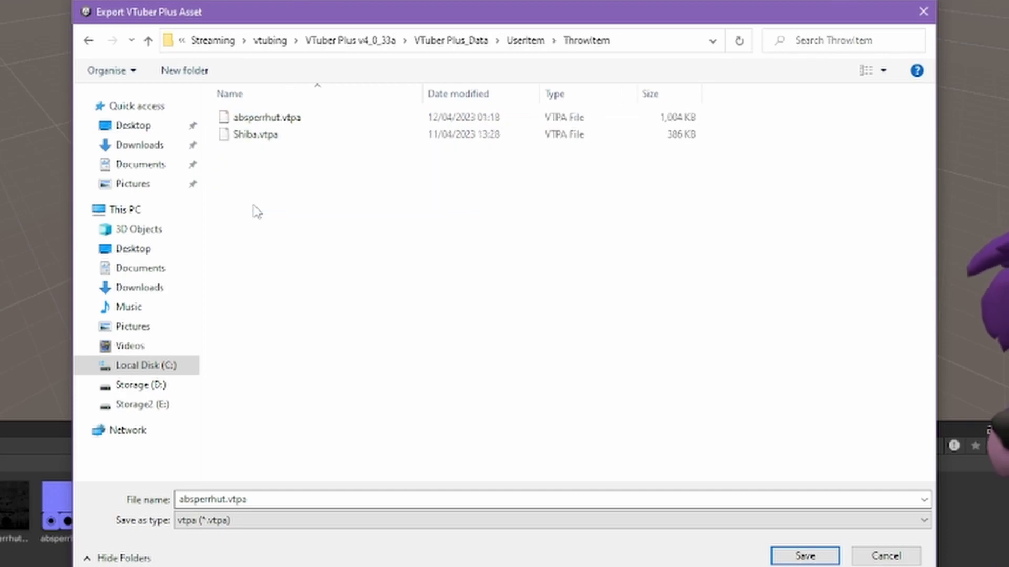
double_click(278, 119)
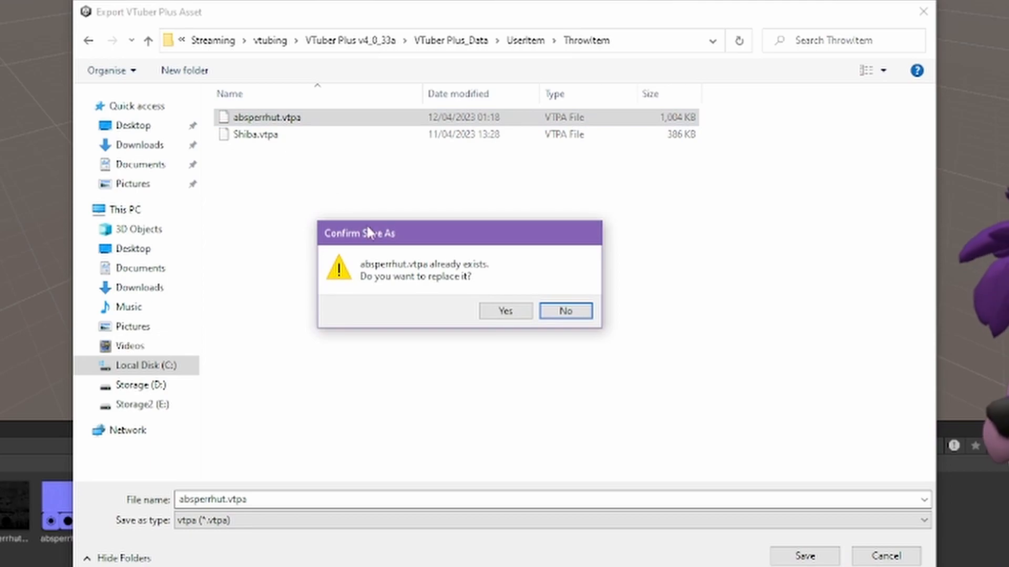
click(515, 314)
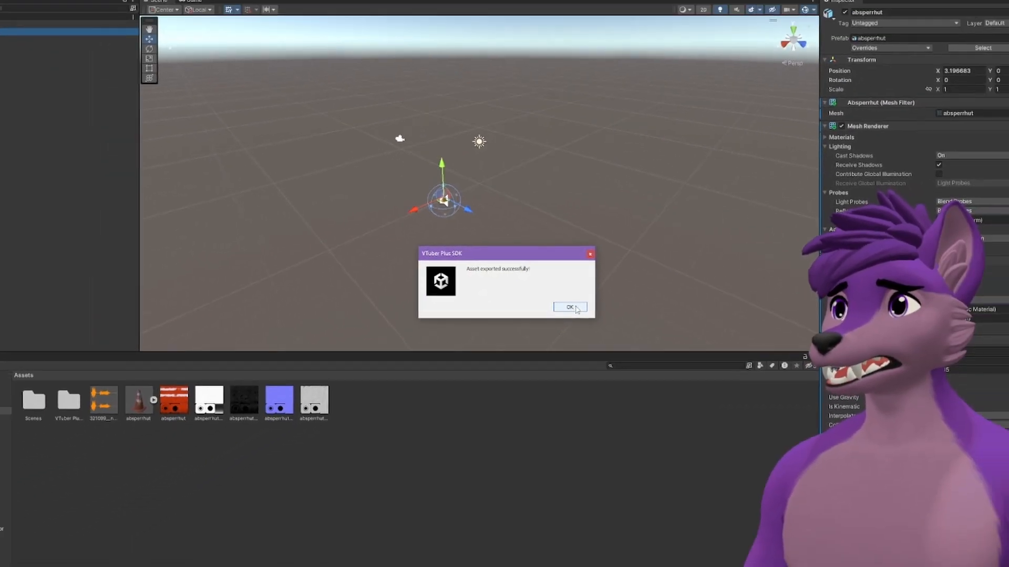
click(577, 343)
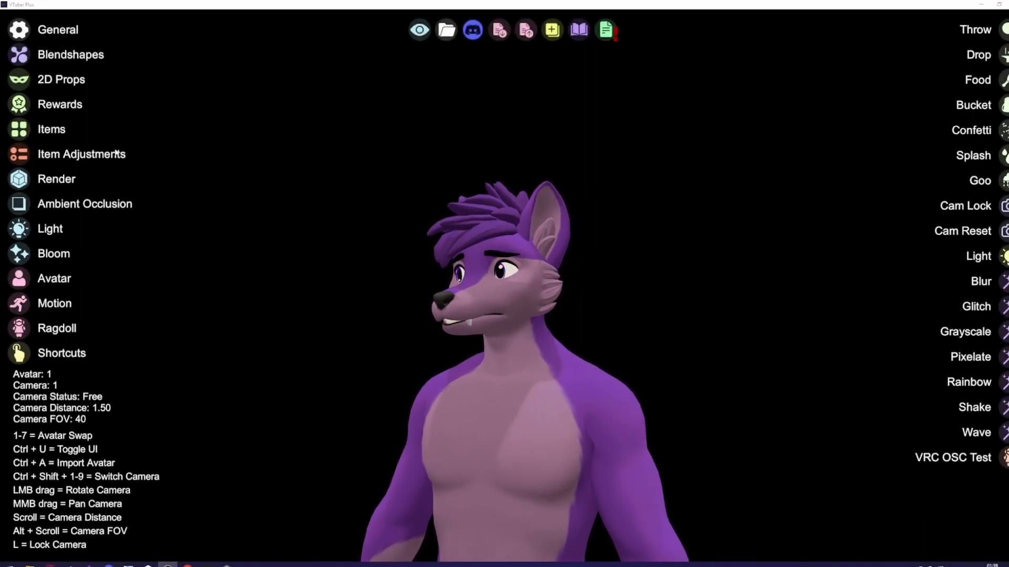
- Switch to VTuber Plus and reload the custom items from the Items settings
click(24, 130)
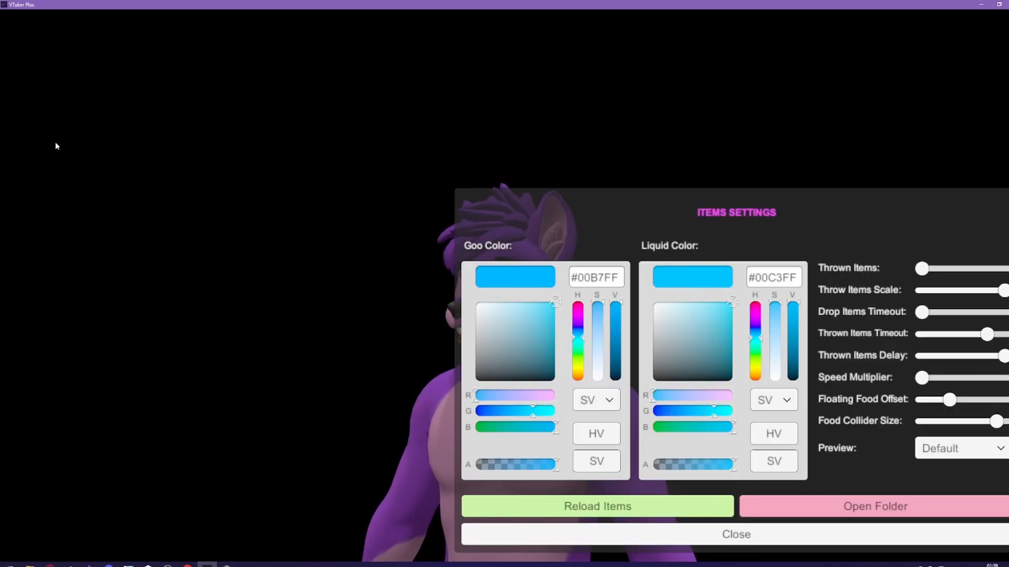
click(623, 507)
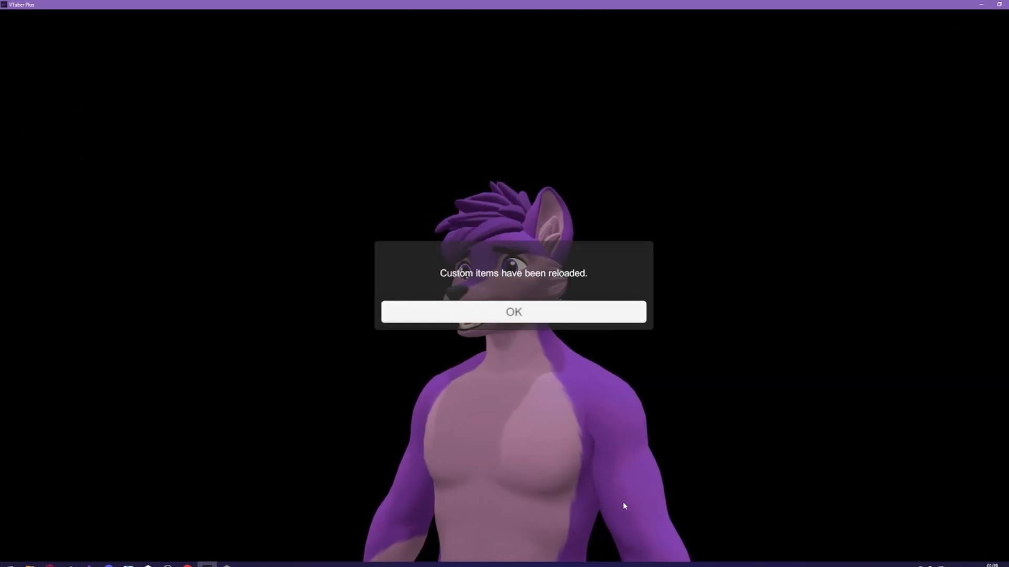
click(583, 314)
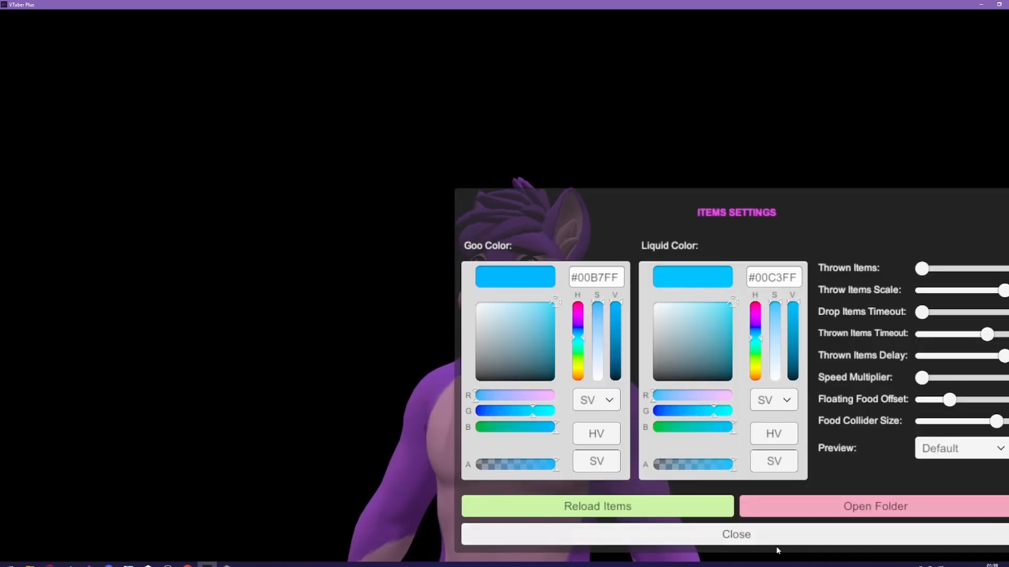
click(755, 534)
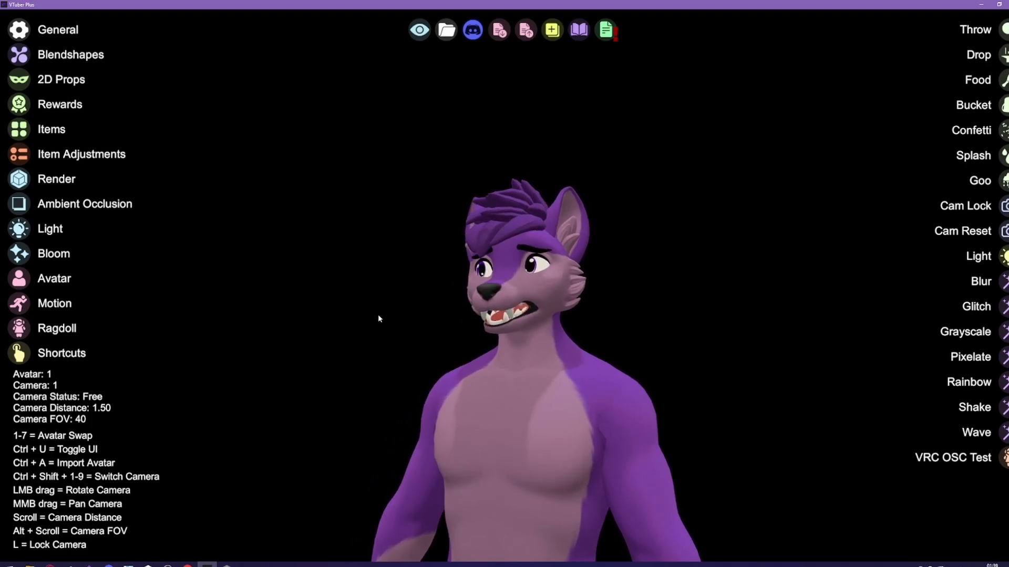
- Choose absperrhut.vtpa in the Item Adjustments and check its audio volume and scale
click(19, 154)
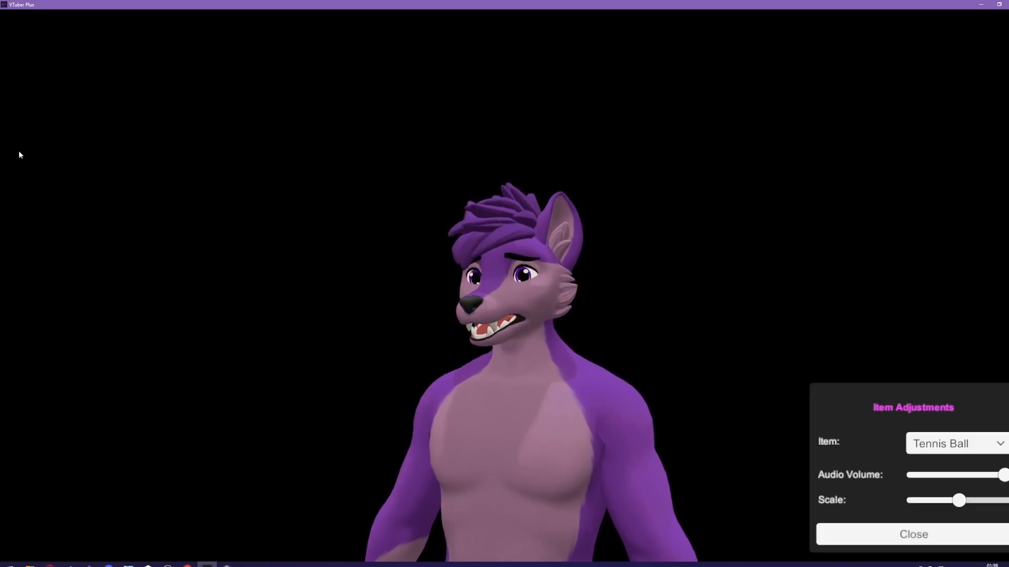
click(962, 445)
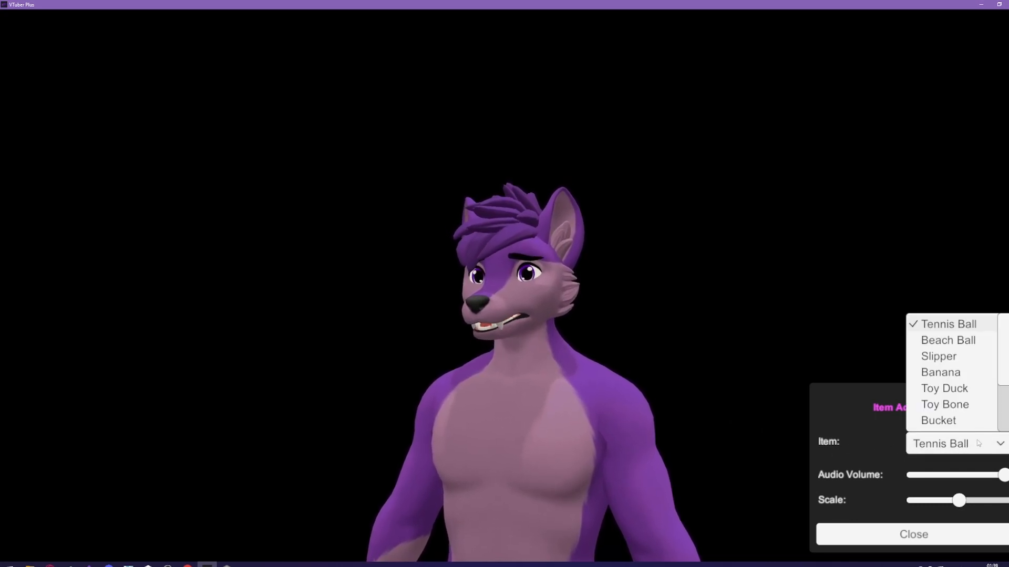
scroll(1006, 412, down, 3)
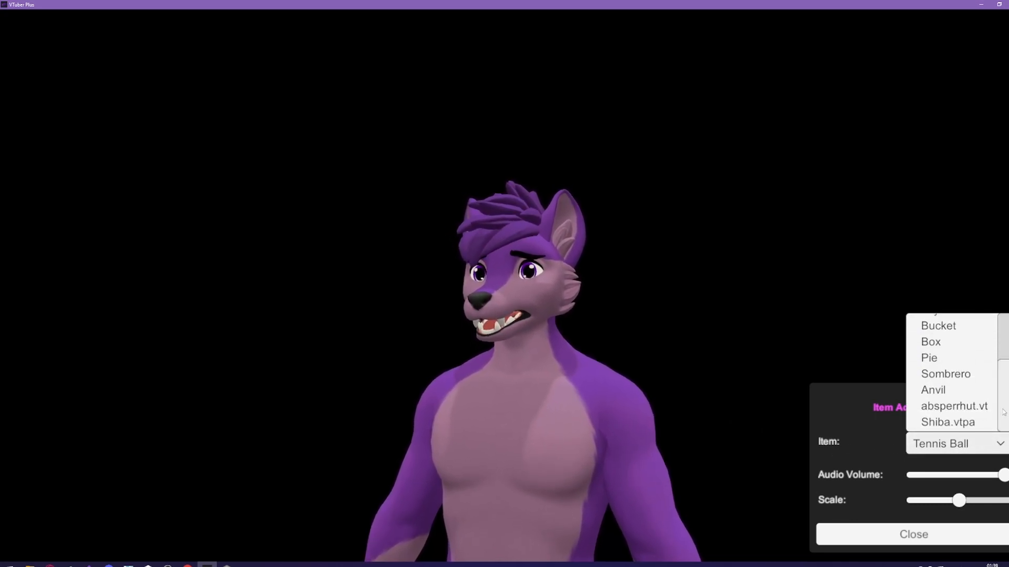
click(939, 407)
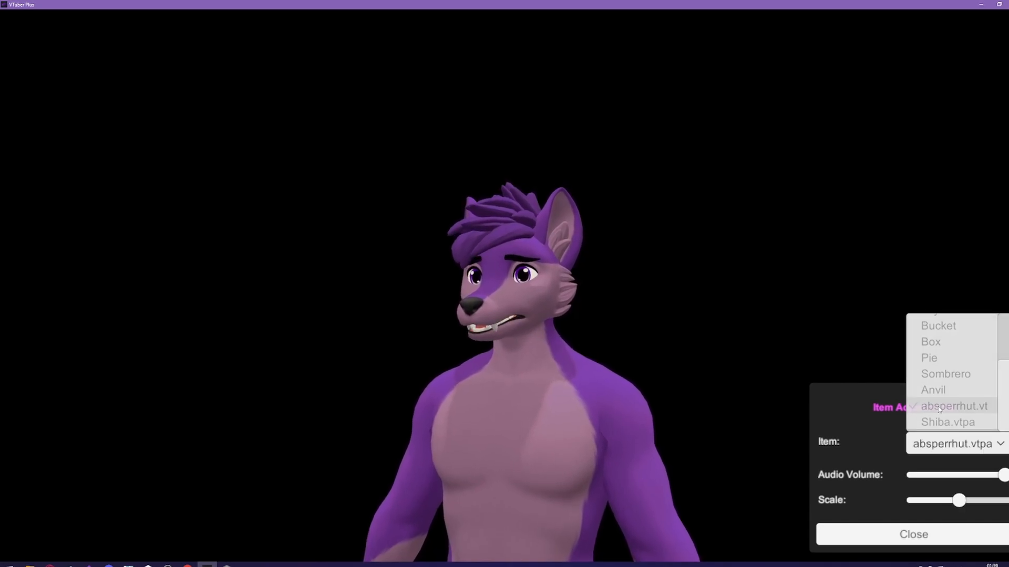
mouse_move(1002, 477)
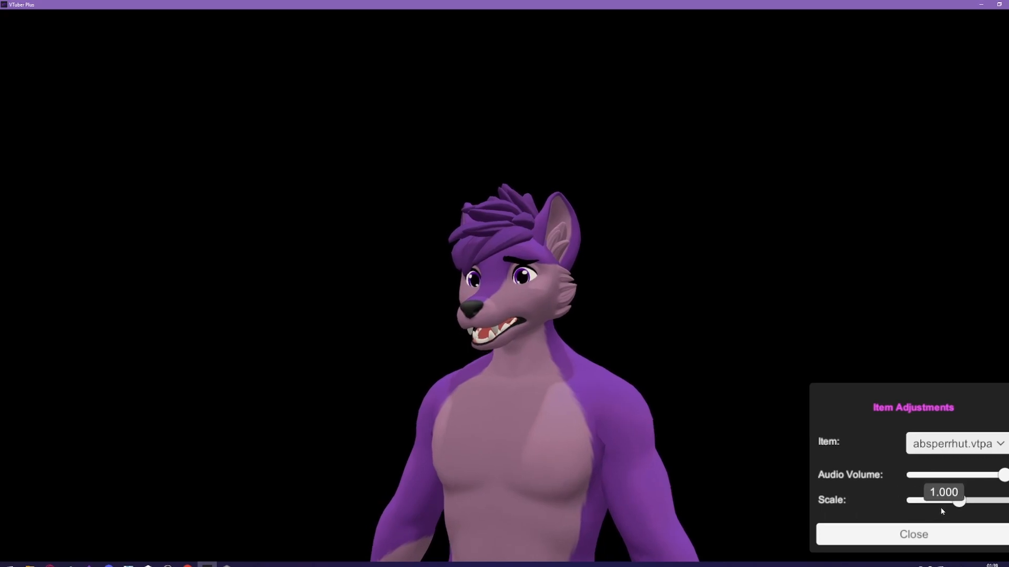
click(914, 535)
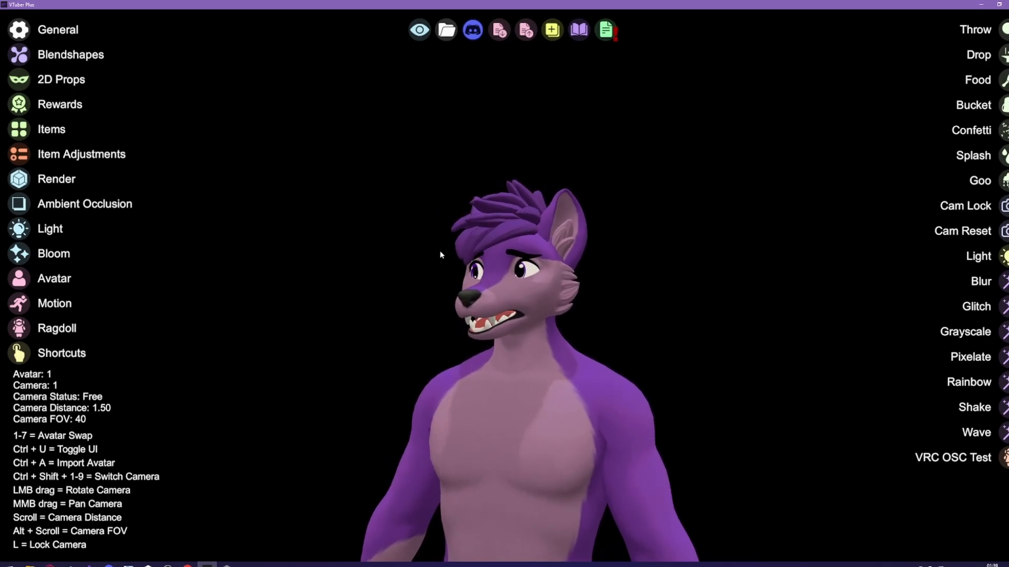
- Review the TrafficConeReward's custom throw item and chat command settings in the Rewards setup without changing them
click(23, 107)
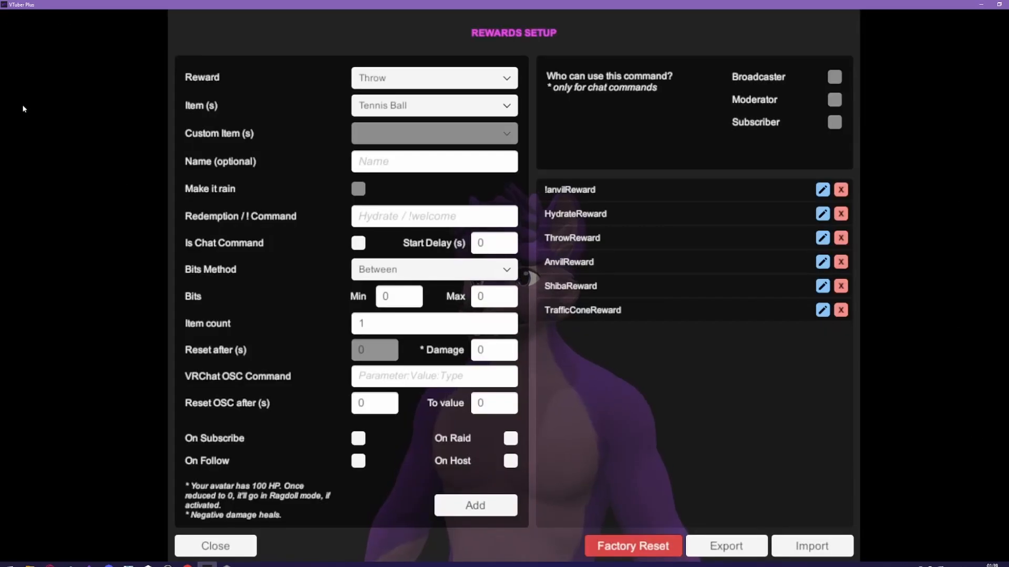
click(822, 310)
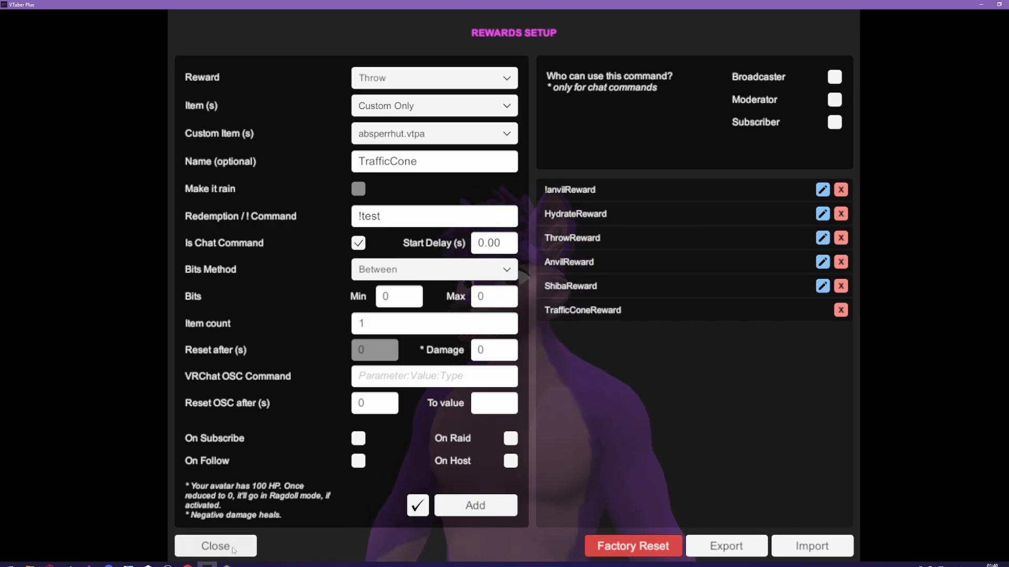
click(216, 547)
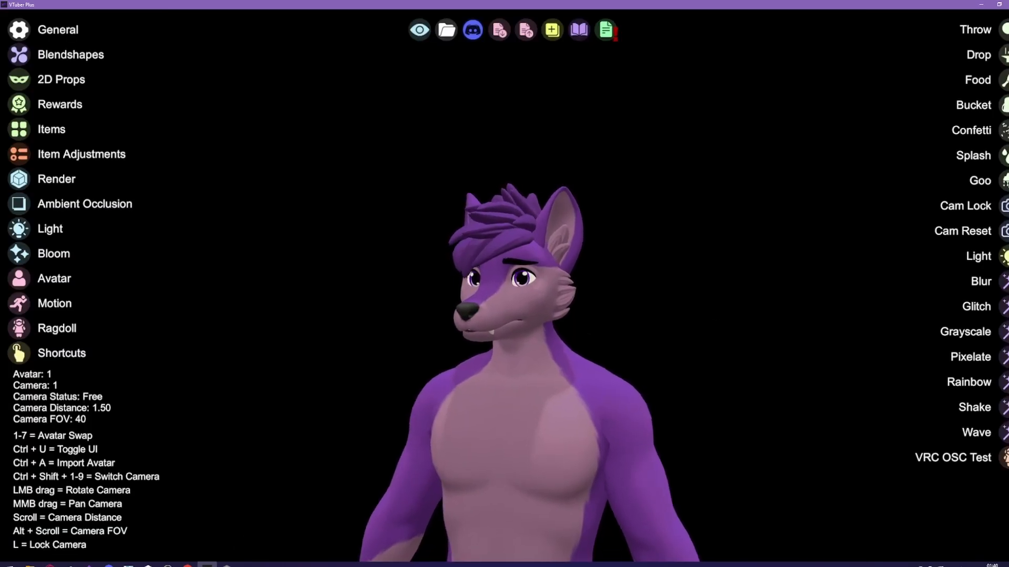